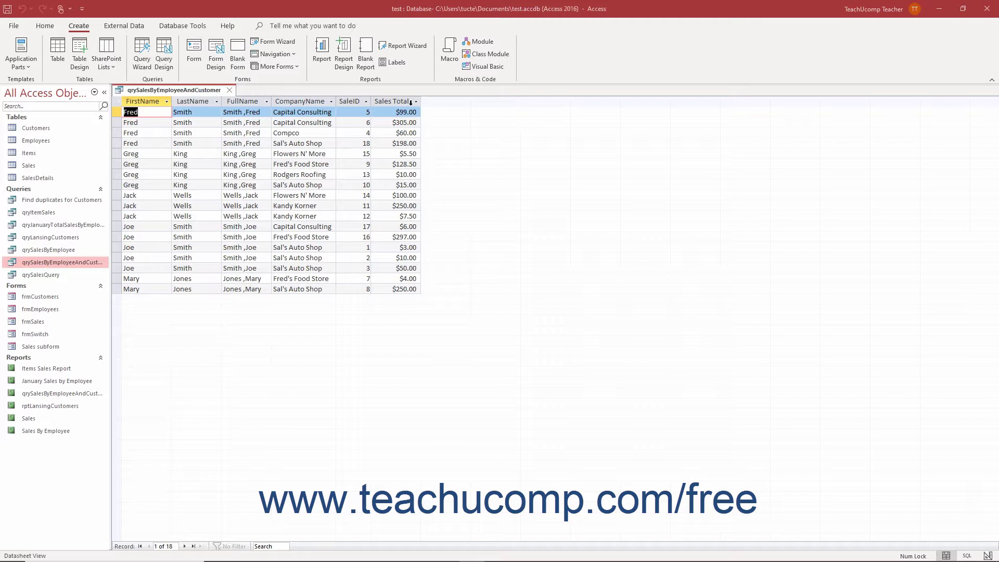
Start a blank report in Design view and choose the Clustered Column modern chart.
left_click(344, 59)
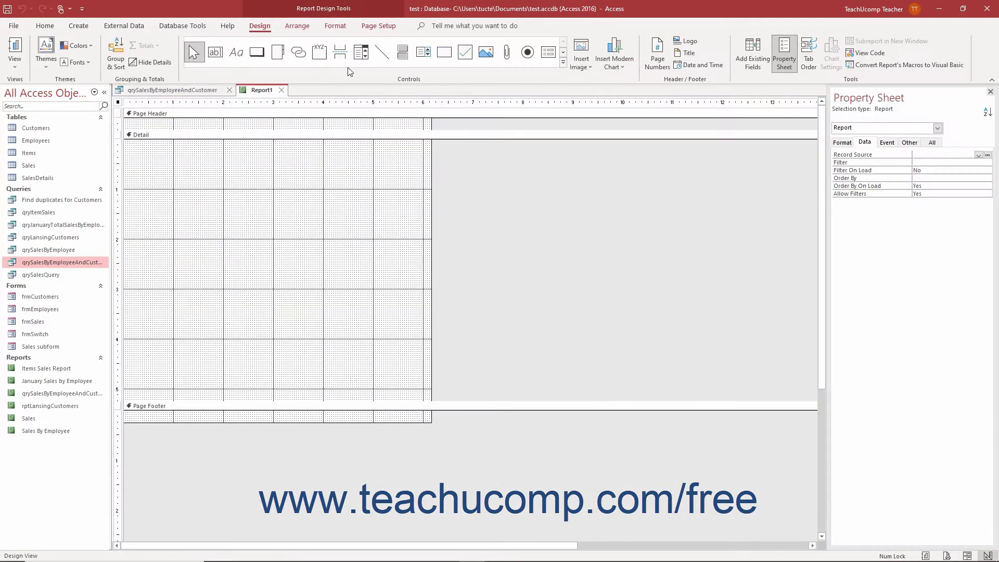
left_click(613, 71)
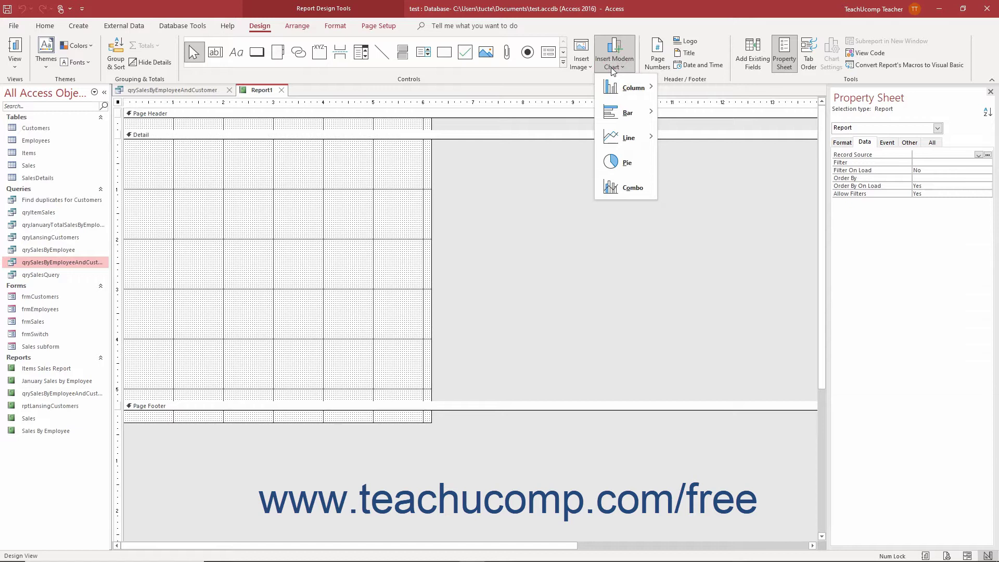
mouse_move(624, 88)
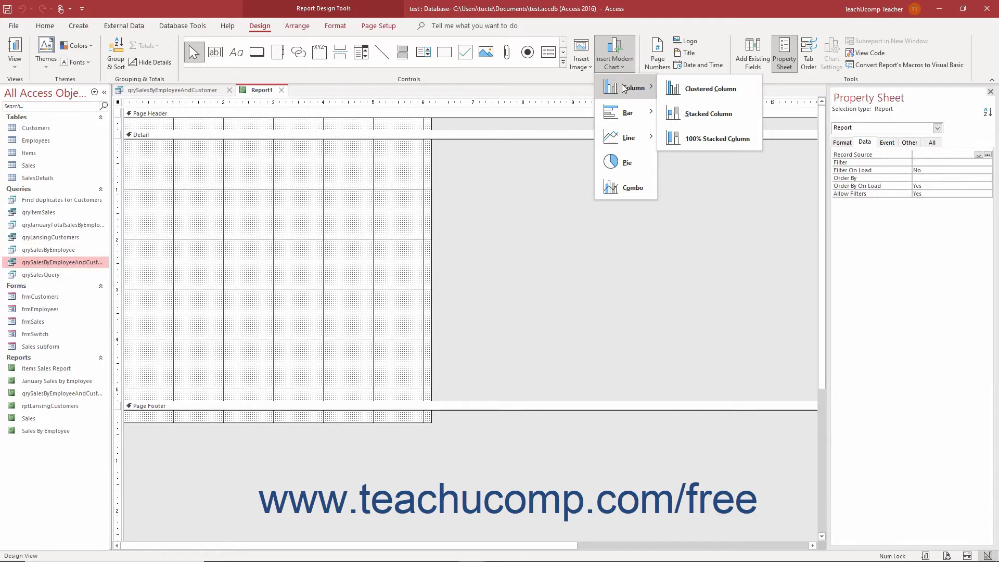
left_click(691, 88)
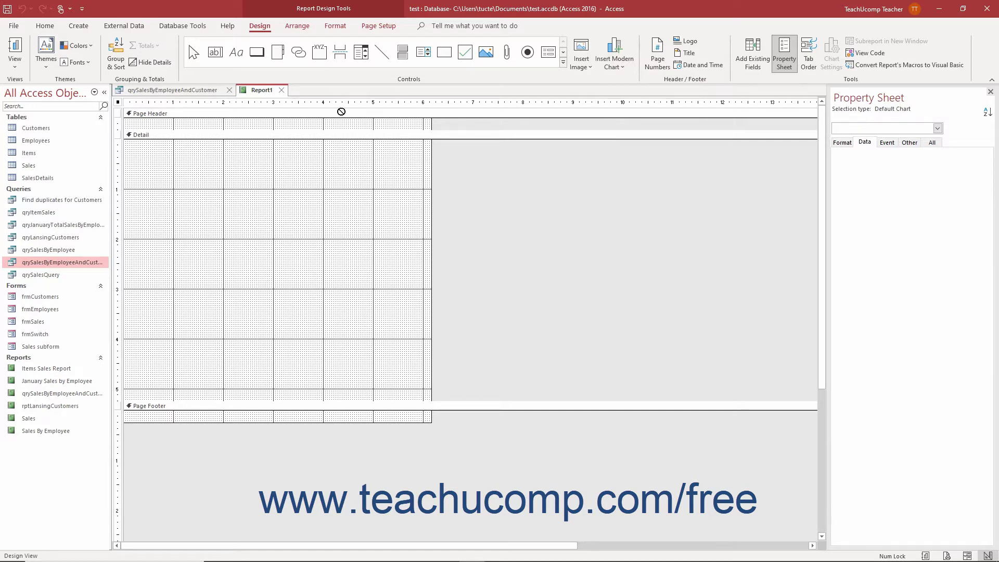
Draw Chart0 across the Detail section and try the Tables, Queries and Both data source filters.
left_click_drag(126, 140, 429, 402)
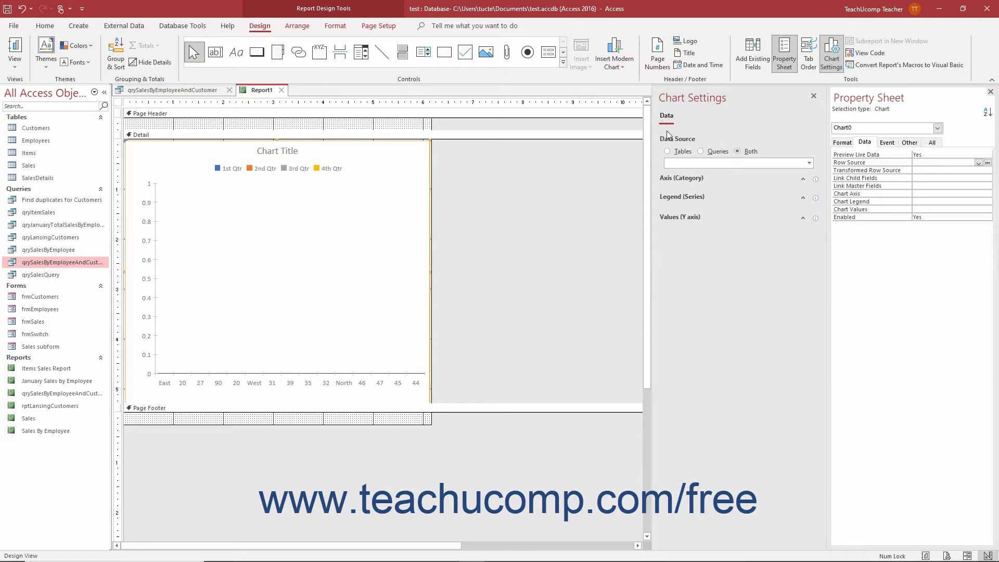
left_click(668, 152)
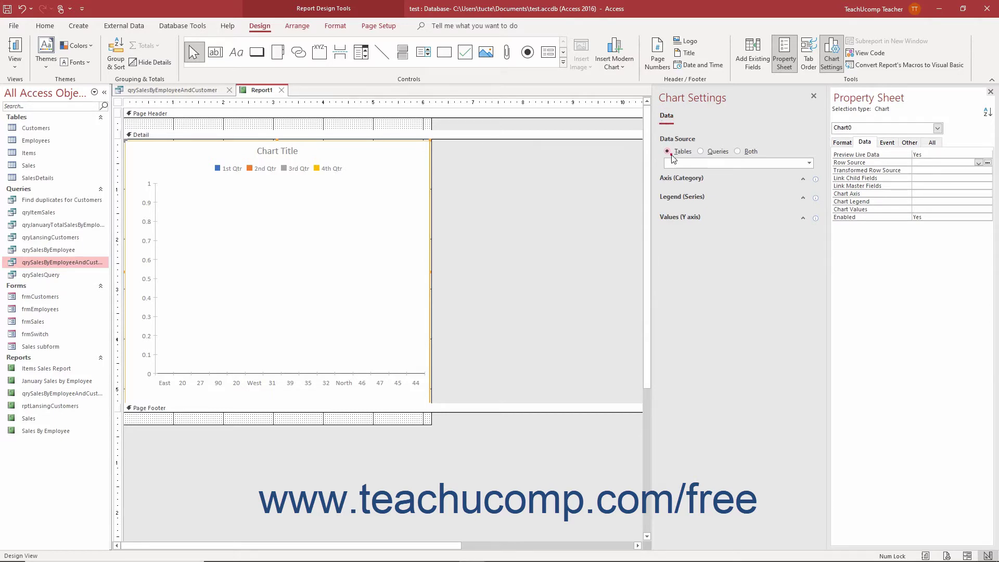
left_click(702, 152)
left_click(736, 152)
Set the chart's data source to the qrySalesByEmployeeAndCustomer query, listing both tables and queries.
left_click(737, 151)
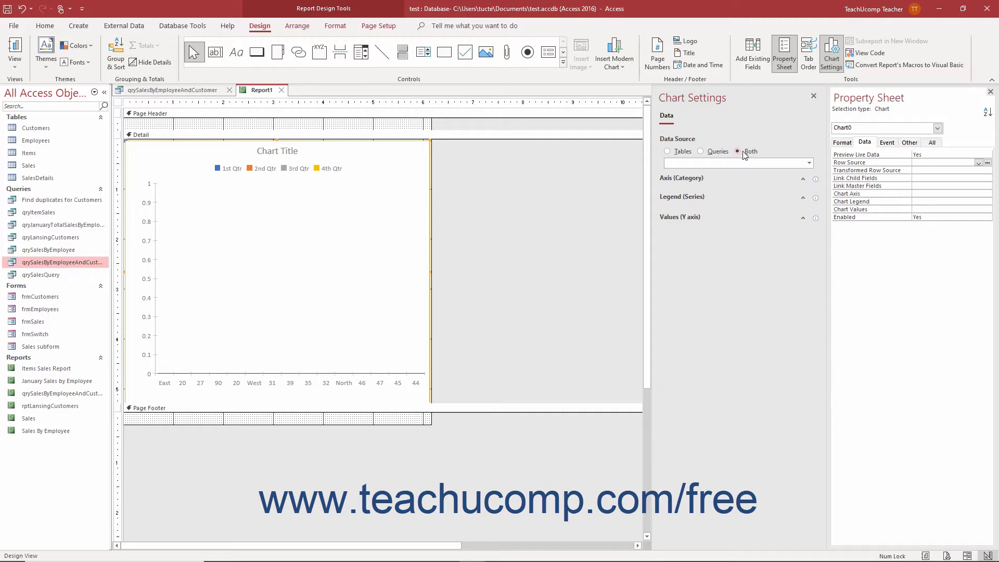
left_click(808, 162)
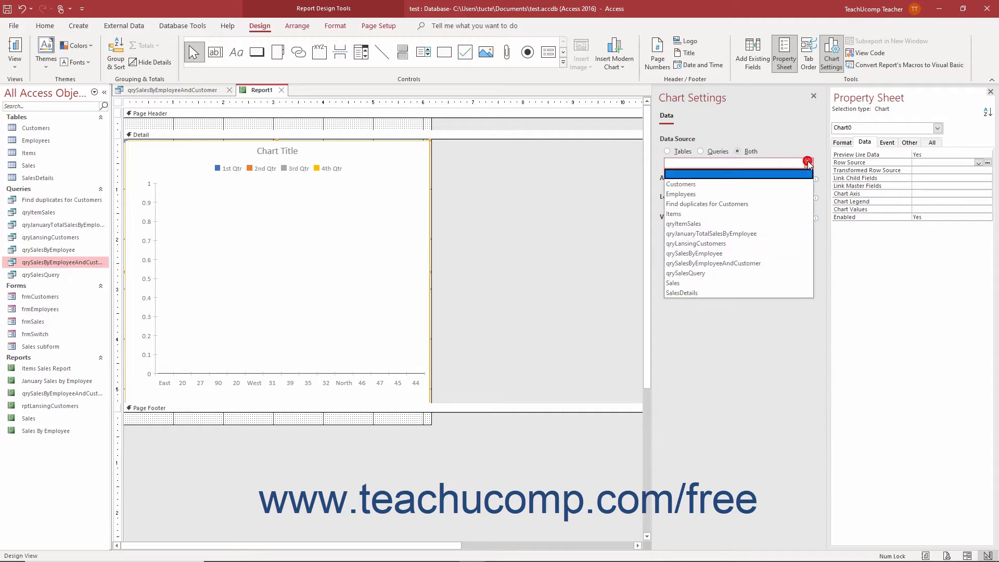
left_click(748, 264)
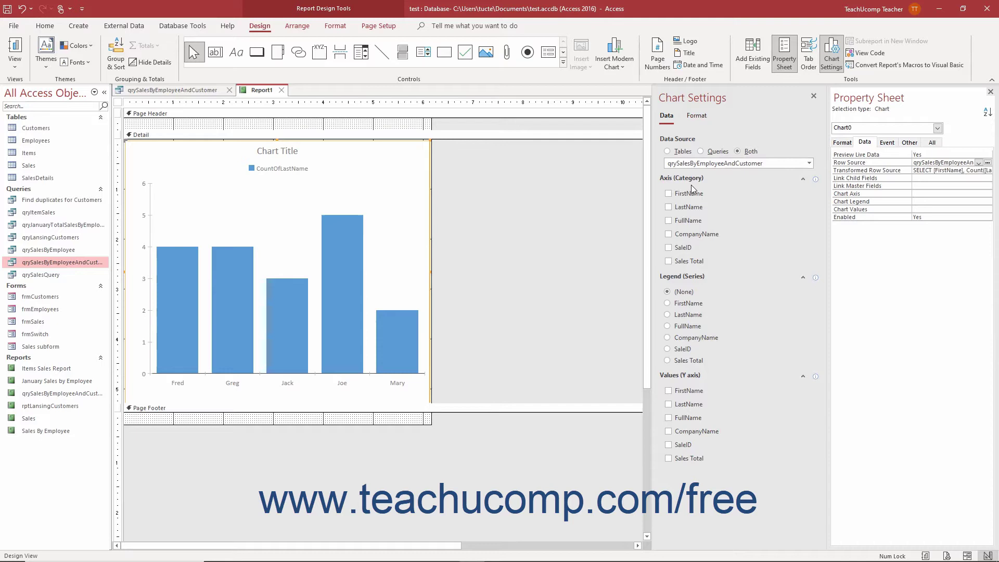
Plot Sum of Sales Total by FullName, with CompanyName as the legend series.
left_click(669, 220)
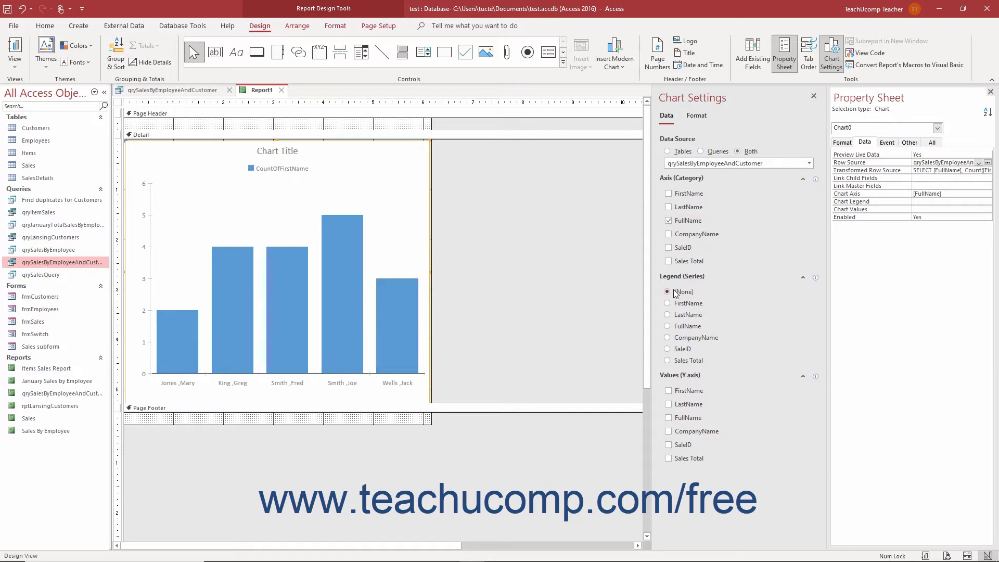
left_click(668, 338)
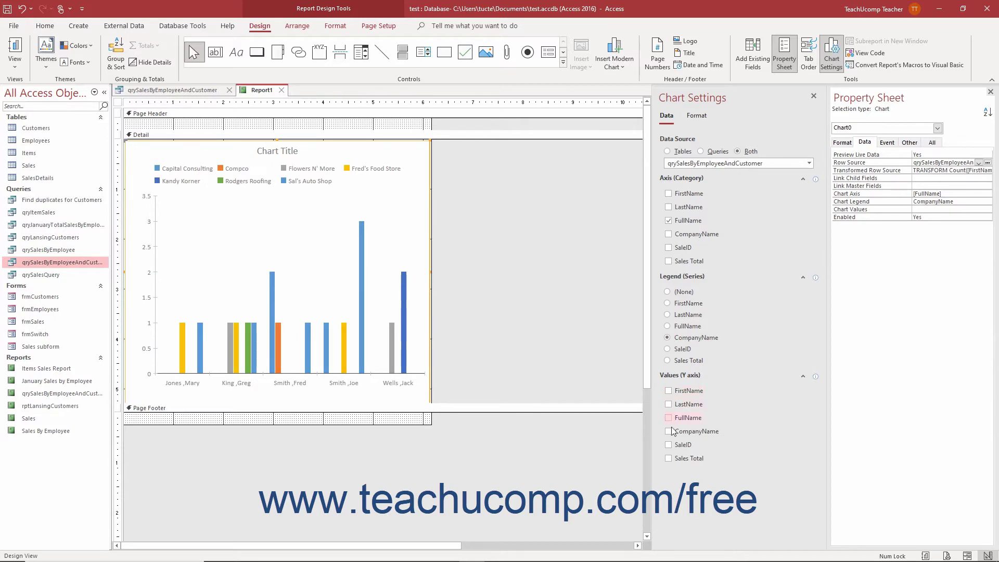
left_click(668, 458)
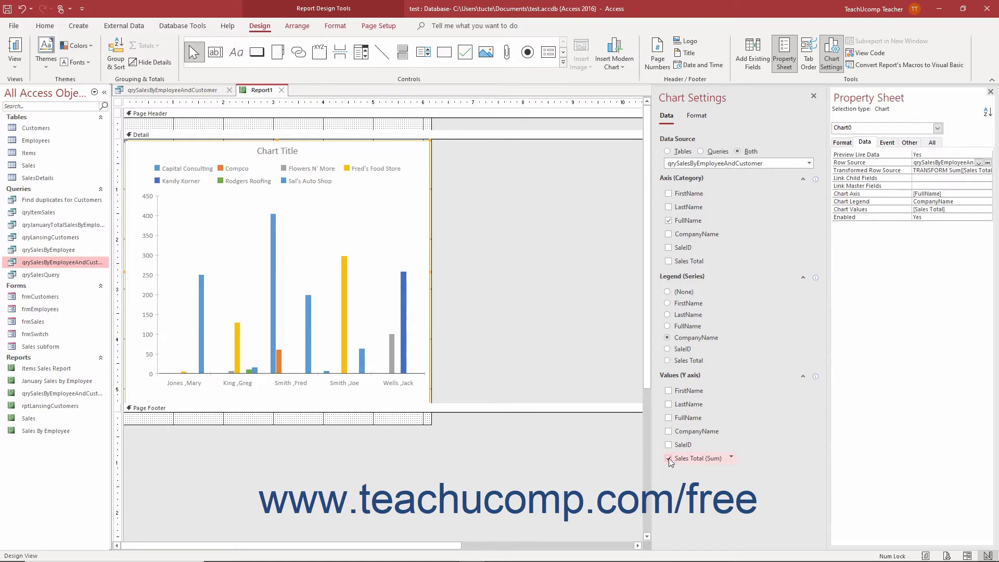
left_click(731, 456)
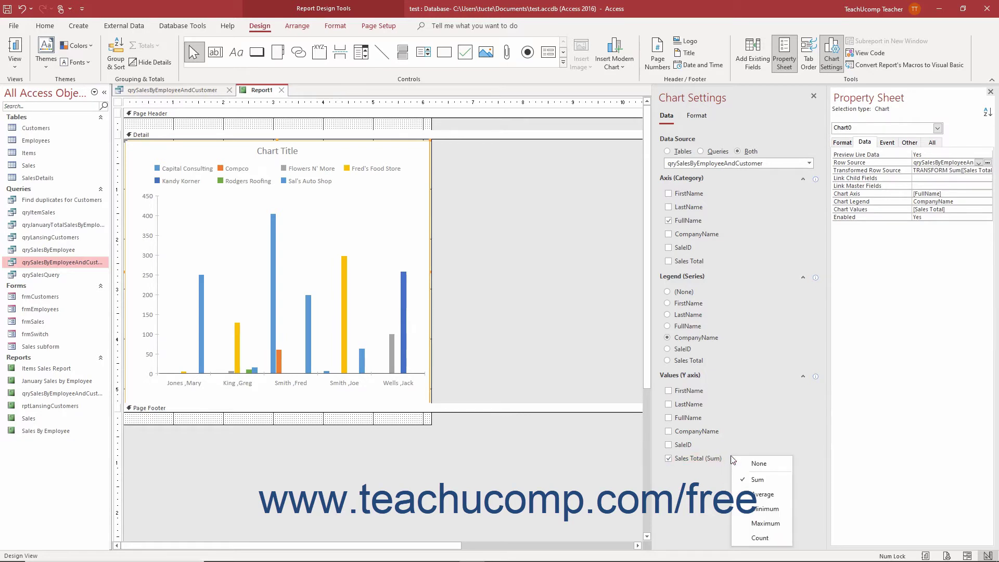
left_click(753, 489)
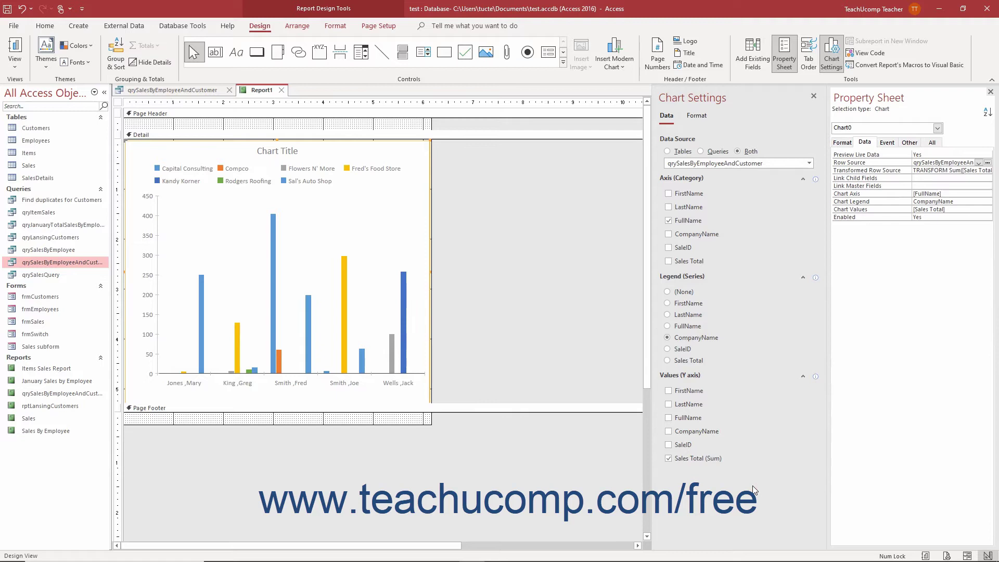
On the Format tab of Chart Settings, select the Capital Consulting data series.
left_click(697, 116)
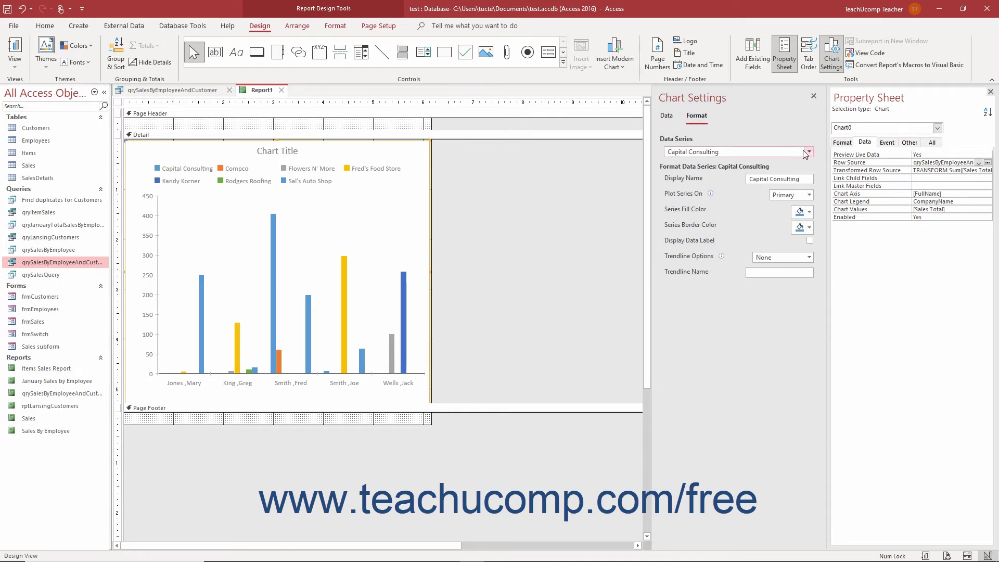
left_click(809, 151)
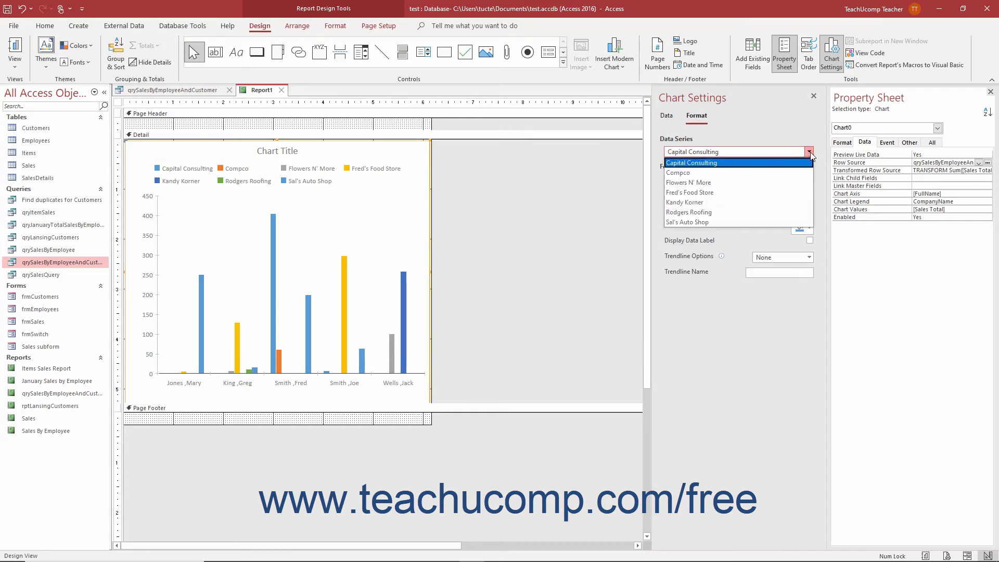
left_click(794, 163)
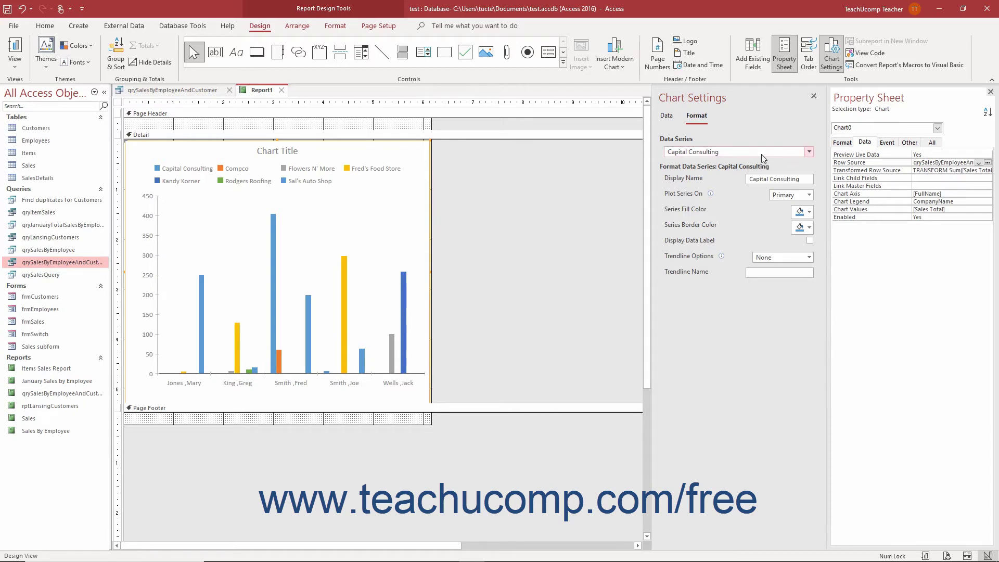
left_click(774, 179)
Keep Capital Consulting on the Primary axis and give its bars purple fill and border.
left_click(809, 194)
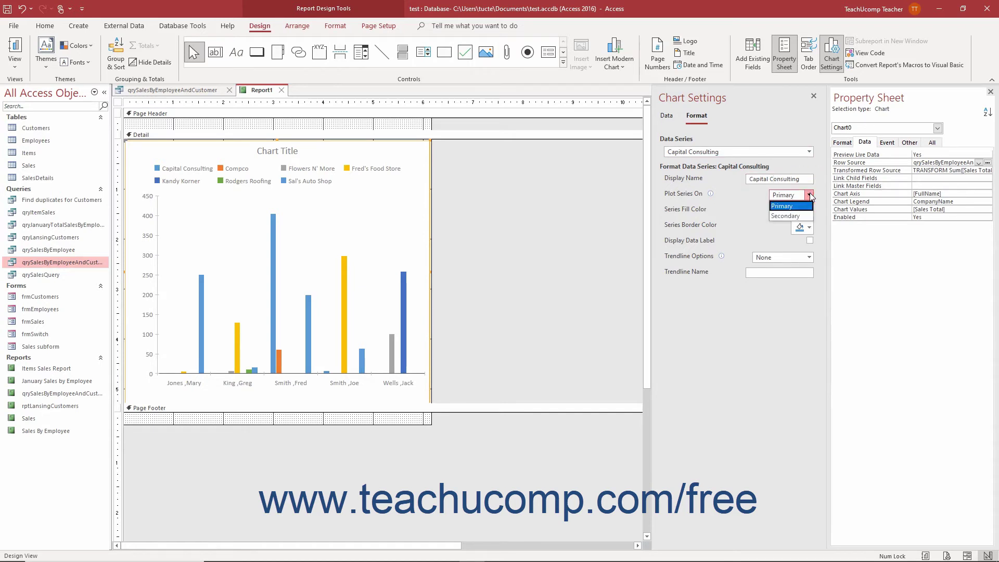
left_click(810, 195)
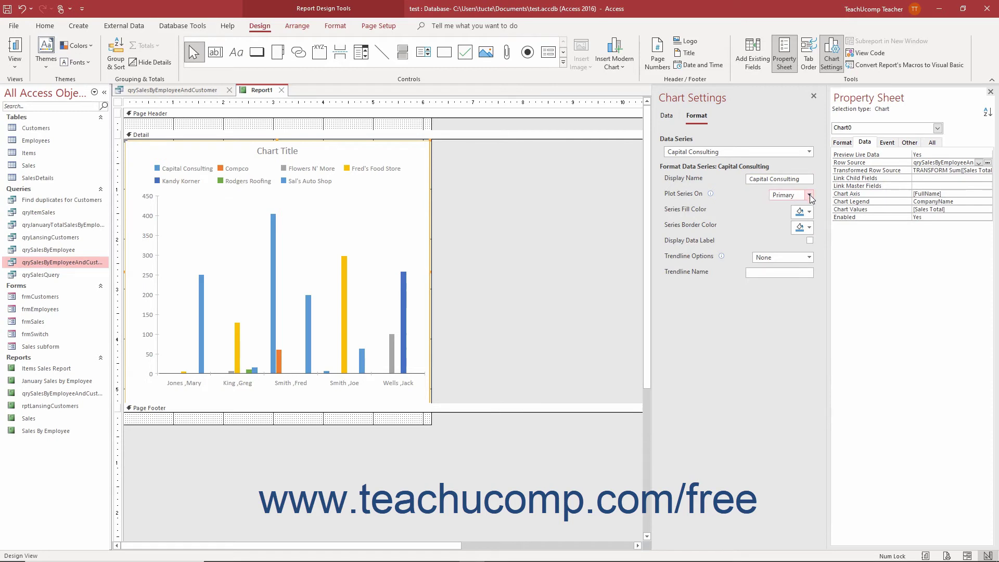
left_click(809, 212)
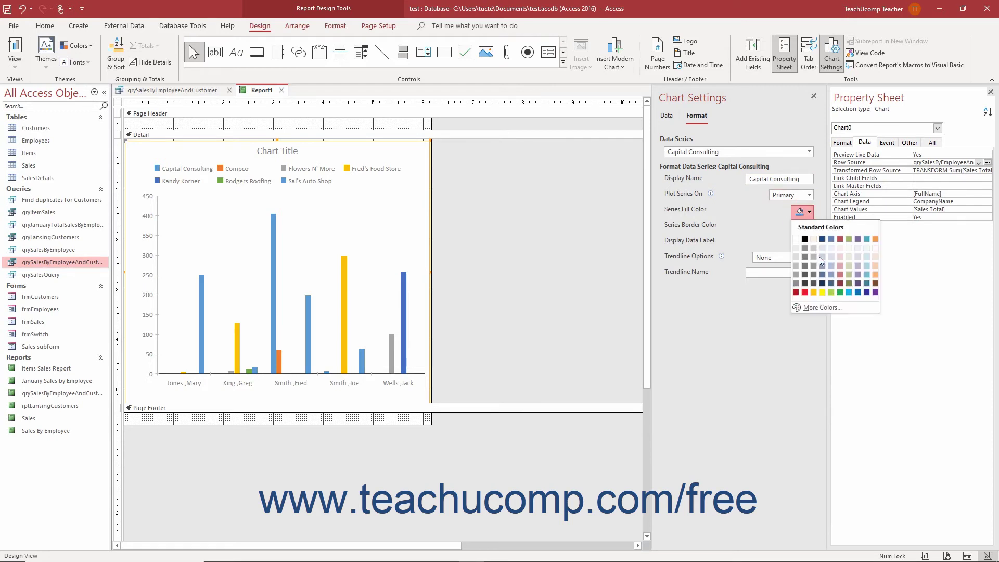
left_click(875, 292)
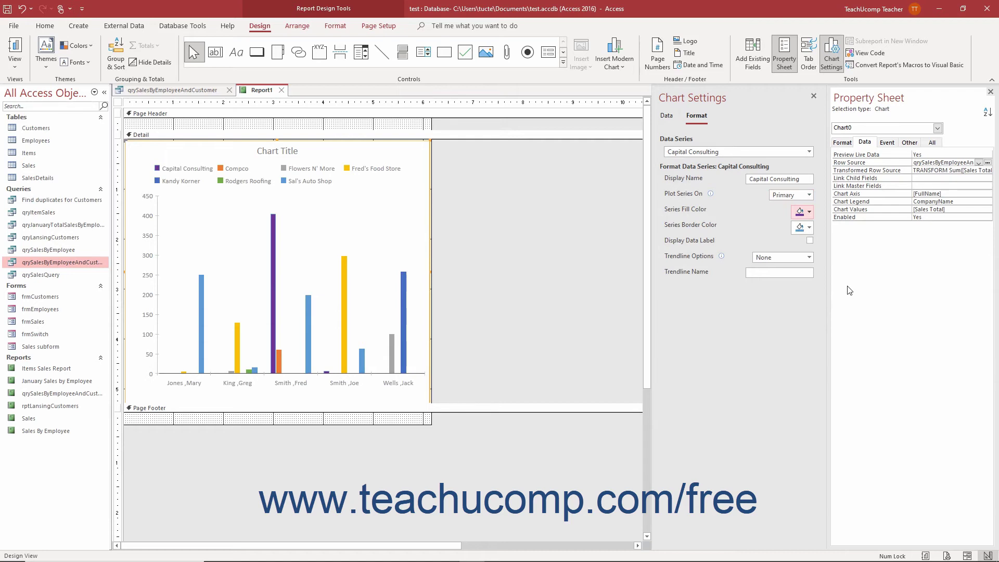
left_click(809, 227)
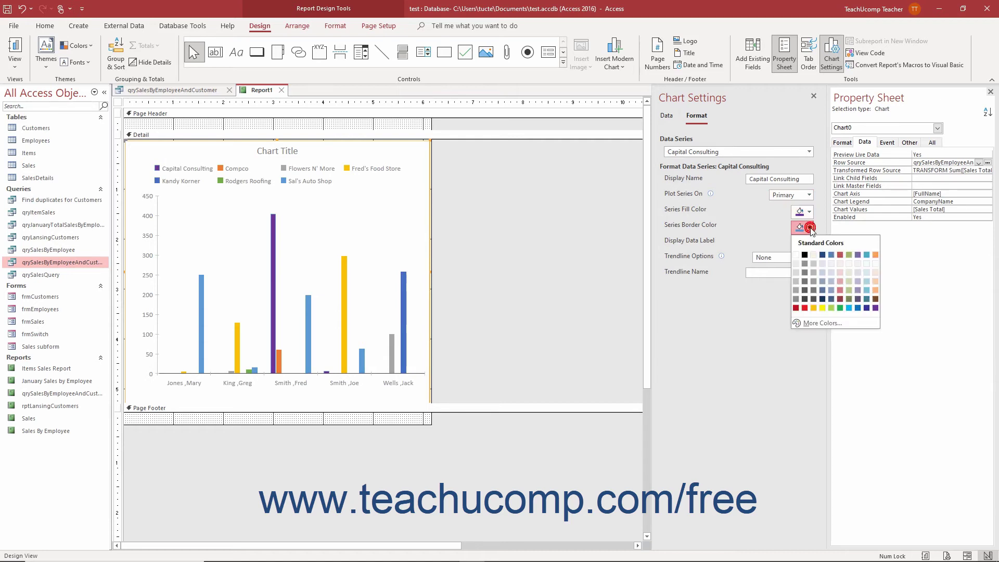
left_click(875, 308)
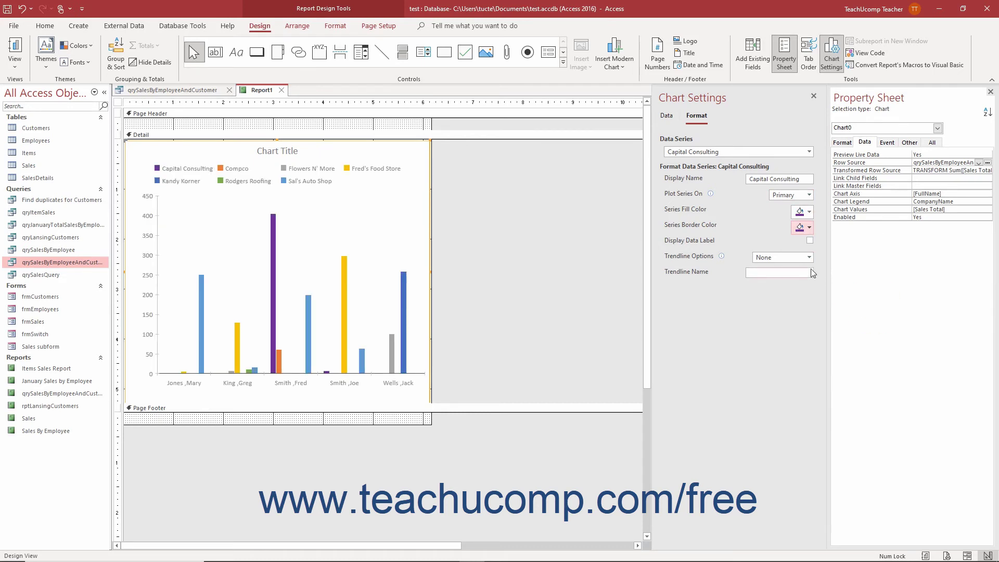
Show data labels on the Capital Consulting bars and leave the trendline at None.
left_click(810, 241)
left_click(809, 258)
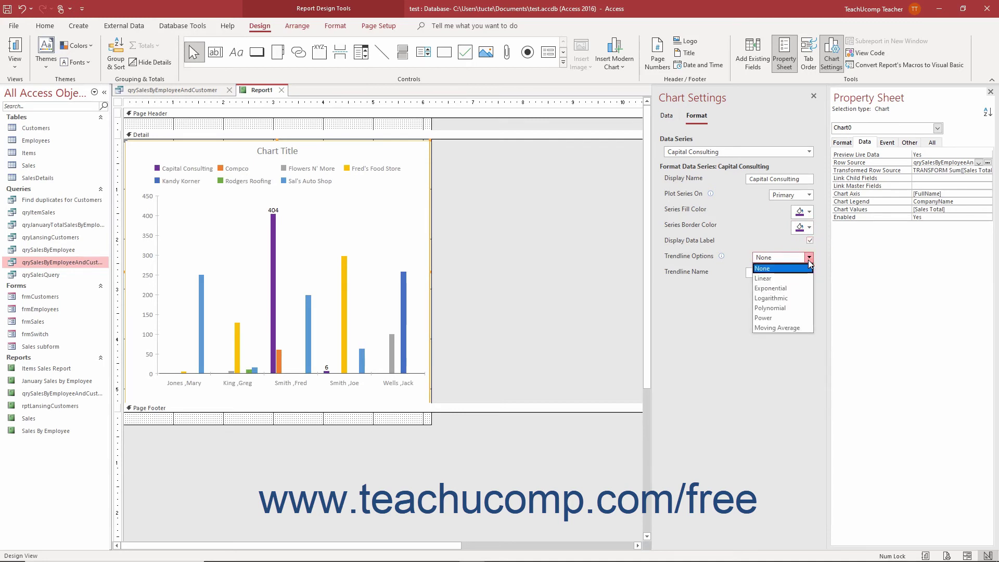
left_click(808, 260)
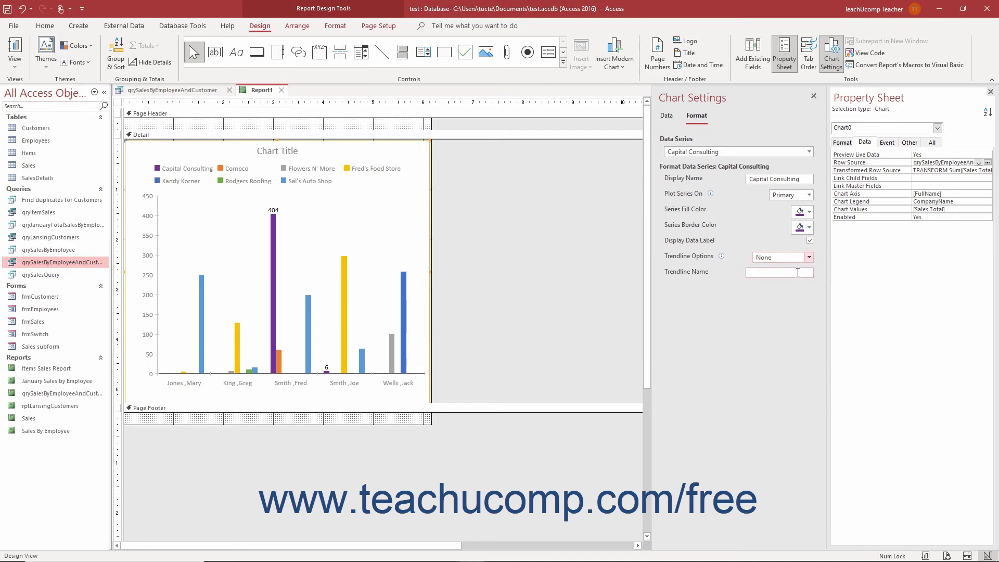
left_click(797, 272)
Change Chart0's Back Color to Text 1 (black), then back to Background 1.
left_click(840, 143)
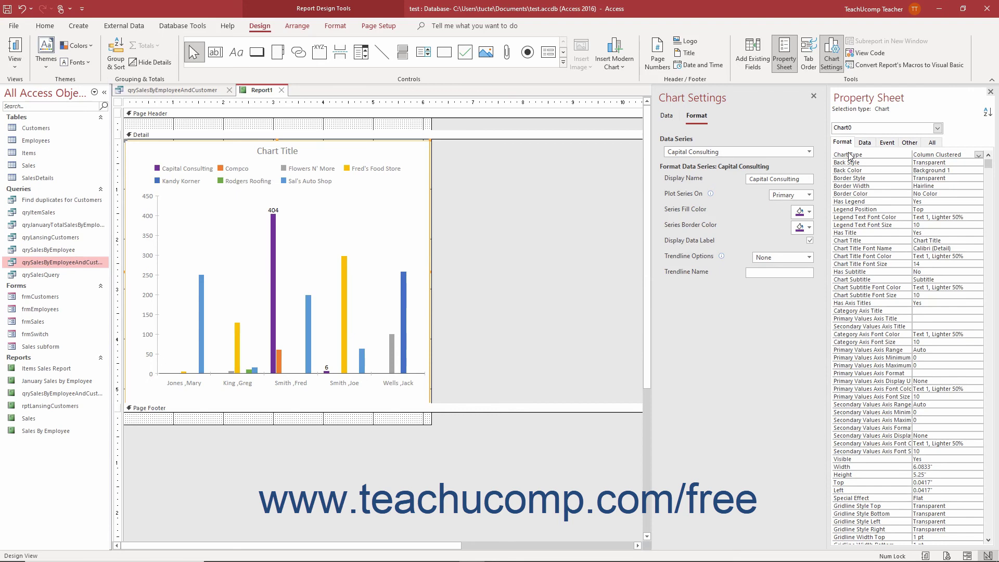
left_click(954, 170)
left_click(969, 170)
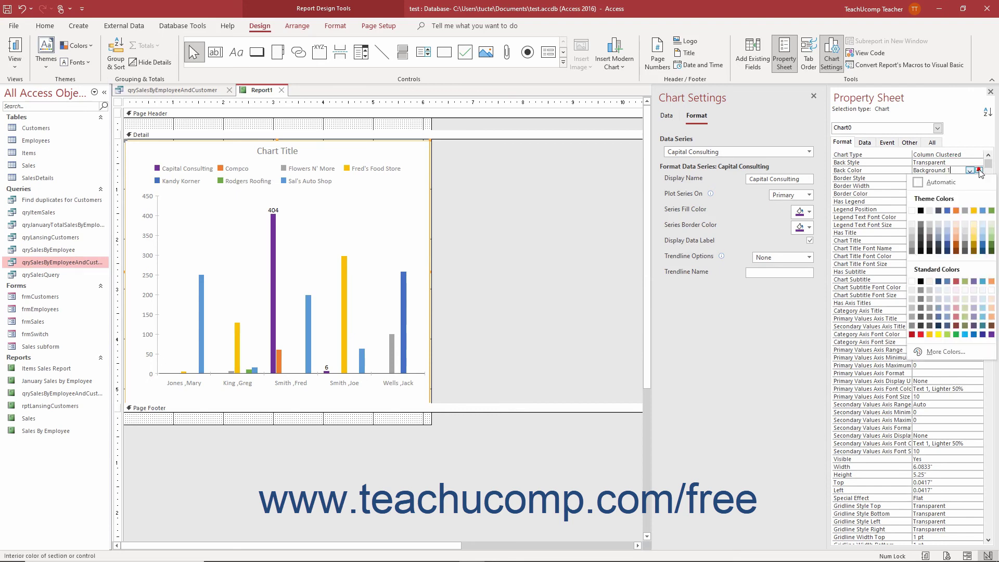
left_click(920, 210)
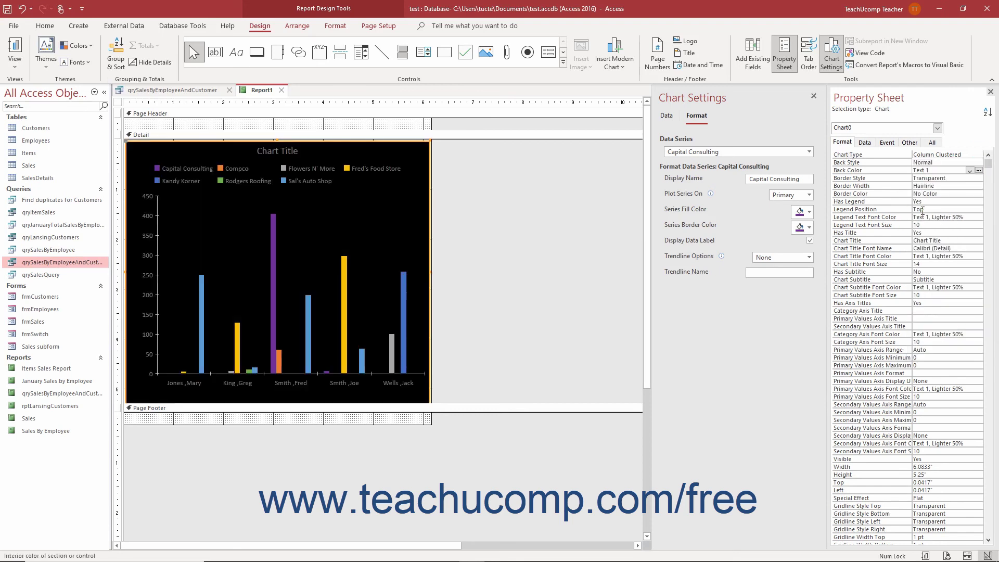
left_click(969, 170)
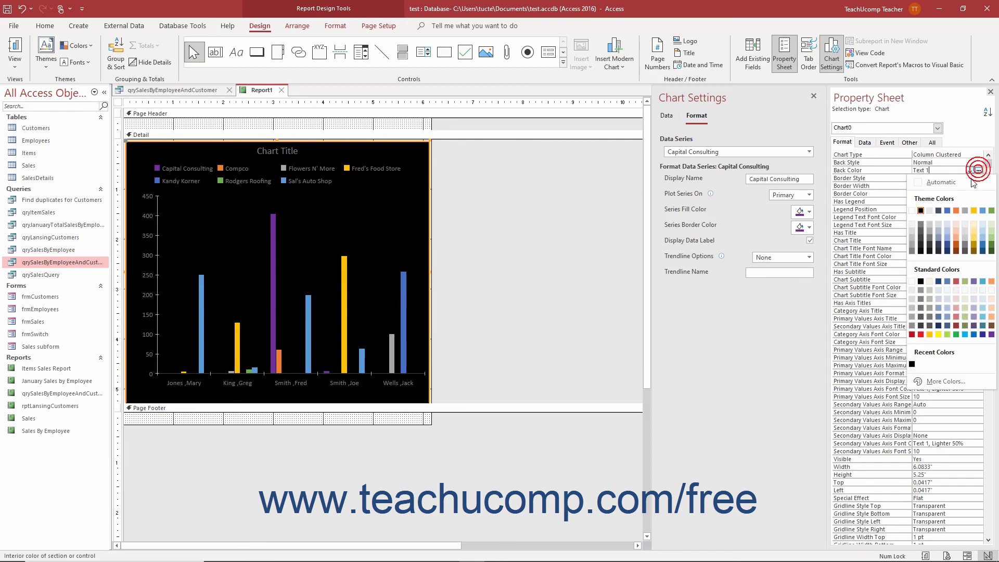
left_click(930, 182)
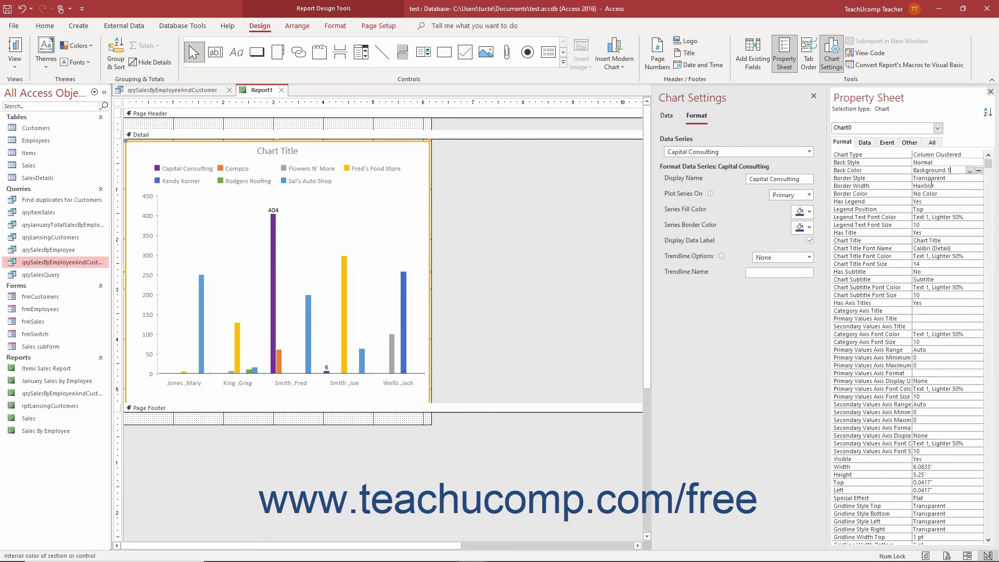